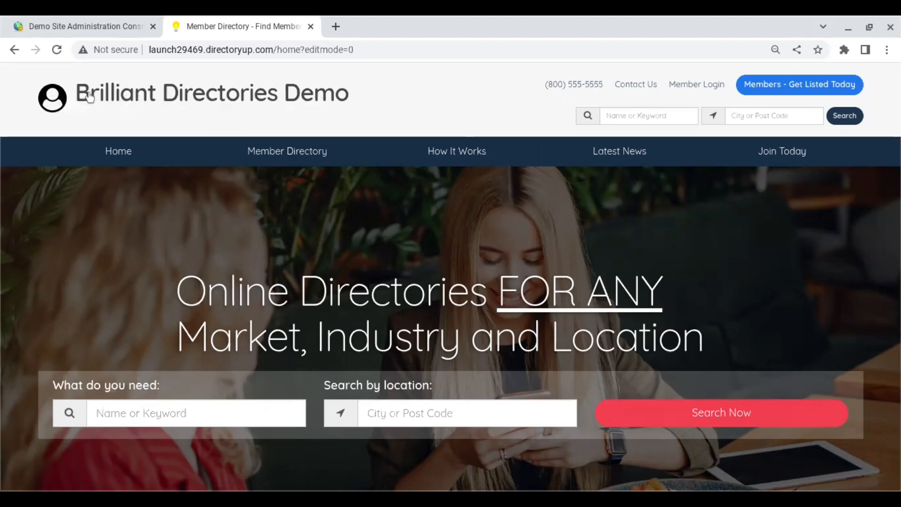
Step: Switch to the site administration console and open the Logo Designer section of the design settings
left_click(73, 27)
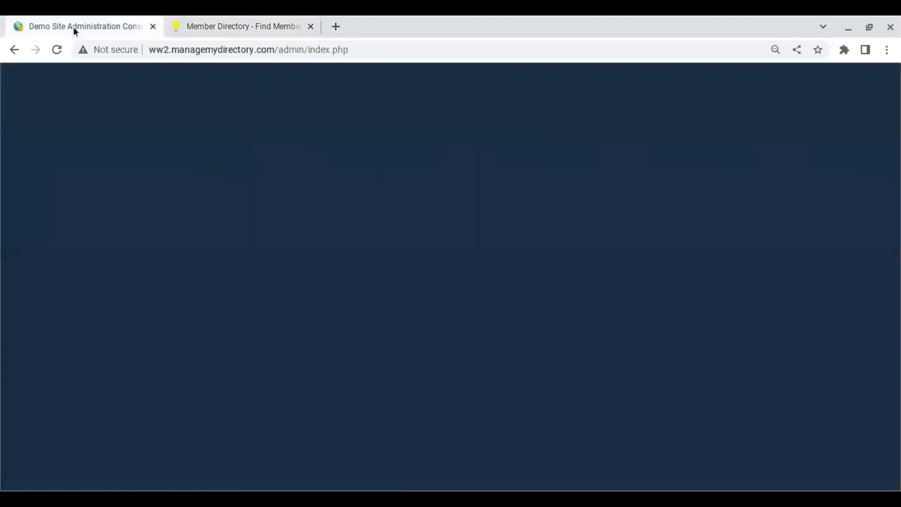
mouse_move(74, 147)
mouse_move(70, 279)
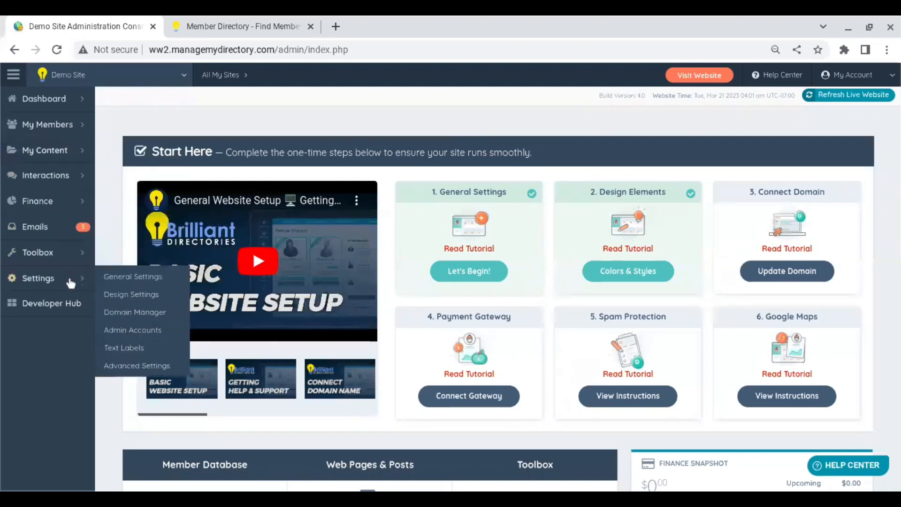
left_click(118, 296)
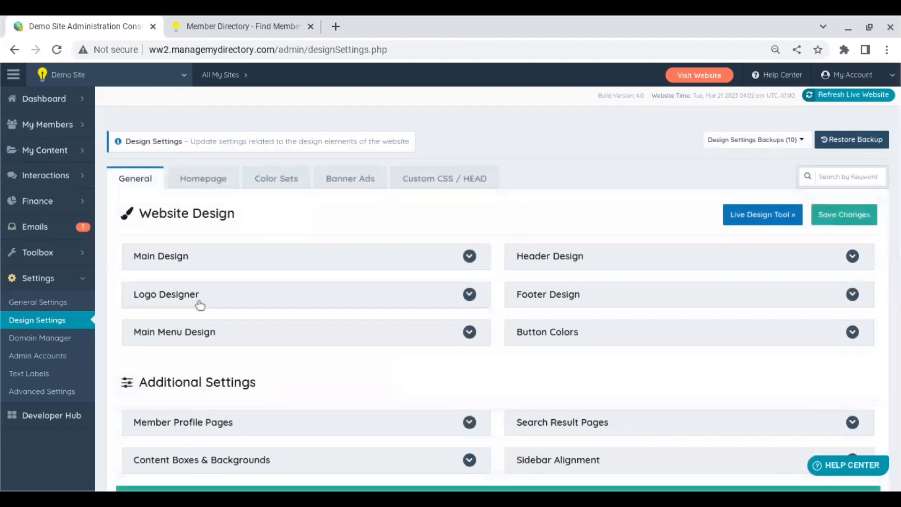
left_click(200, 305)
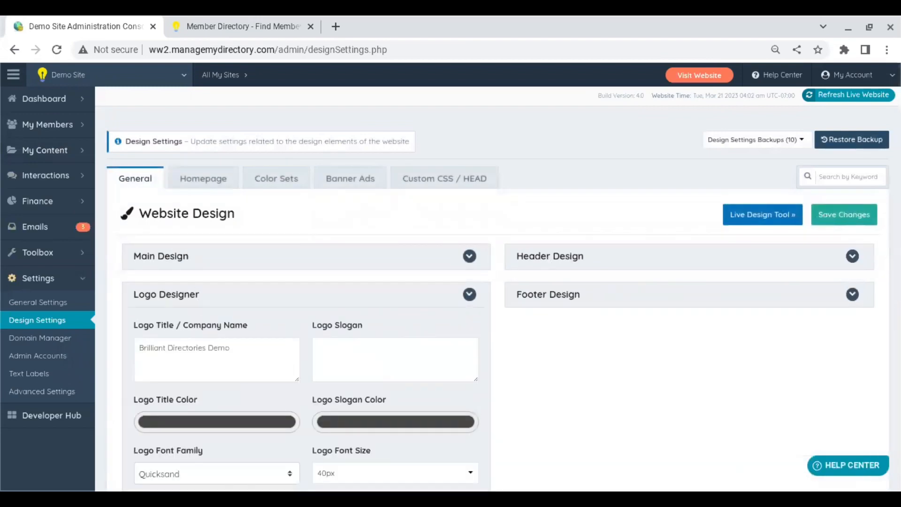
scroll(451, 282, "down", 3)
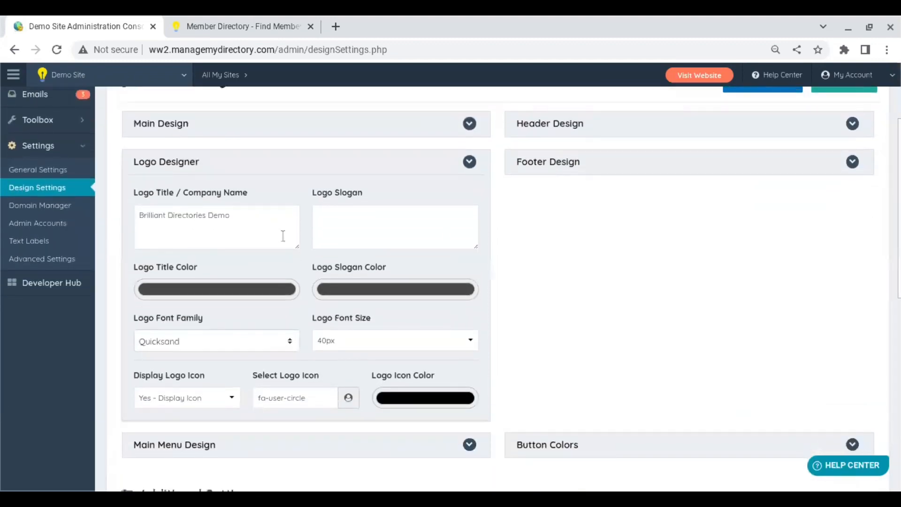
Step: Check the current logo on the live site, and set the logo title to "Clock Makers" and the slogan to "Find a Local Clock Maker!"
left_click(211, 20)
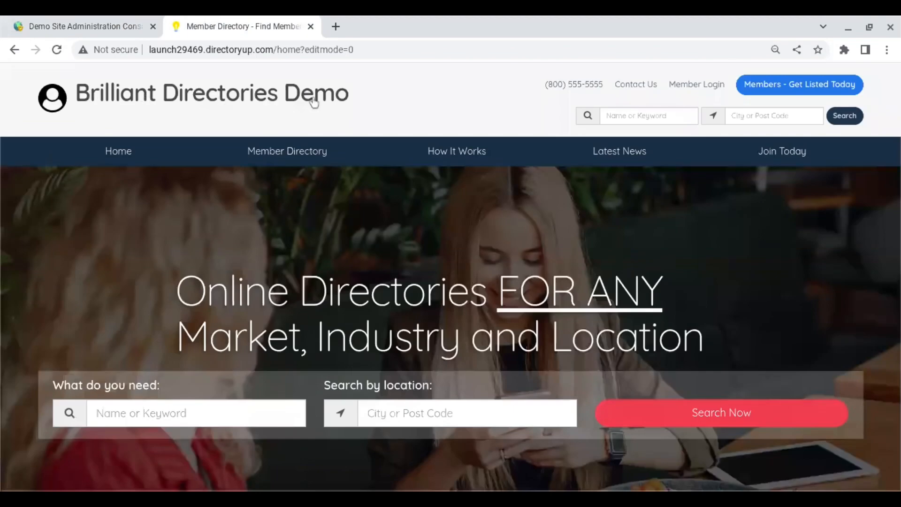
left_click(91, 18)
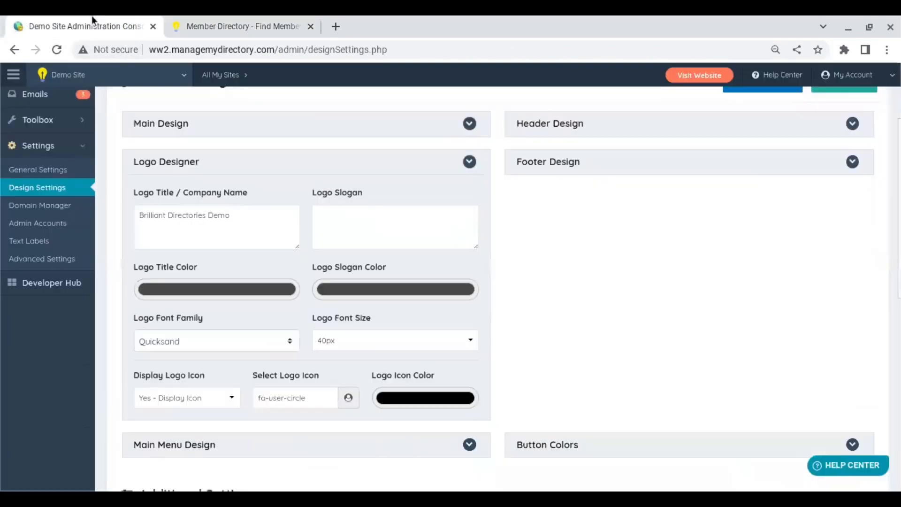
left_click(247, 224)
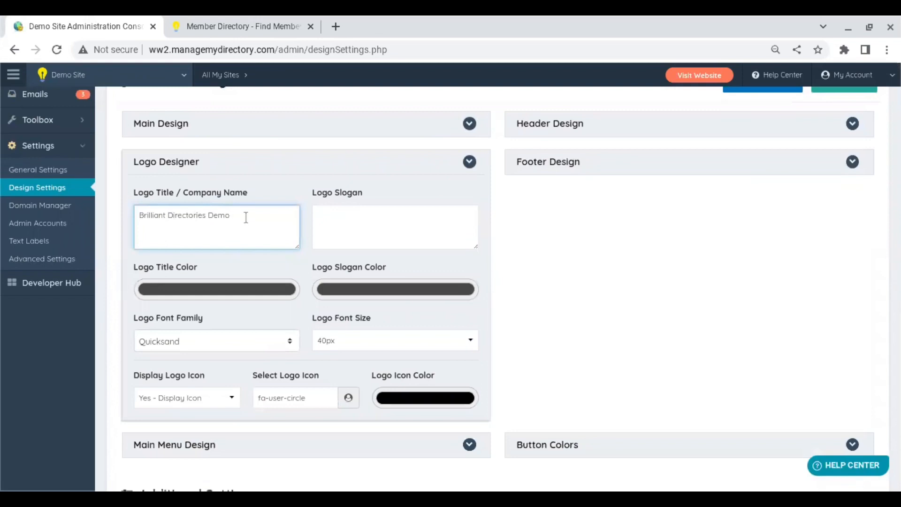
left_click_drag(246, 217, 131, 202)
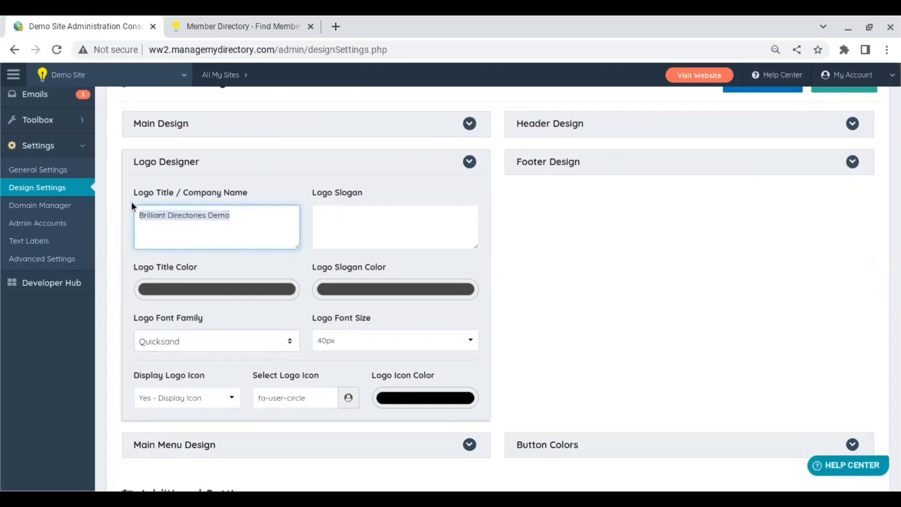
key("BackSpace")
type("Clock Makers")
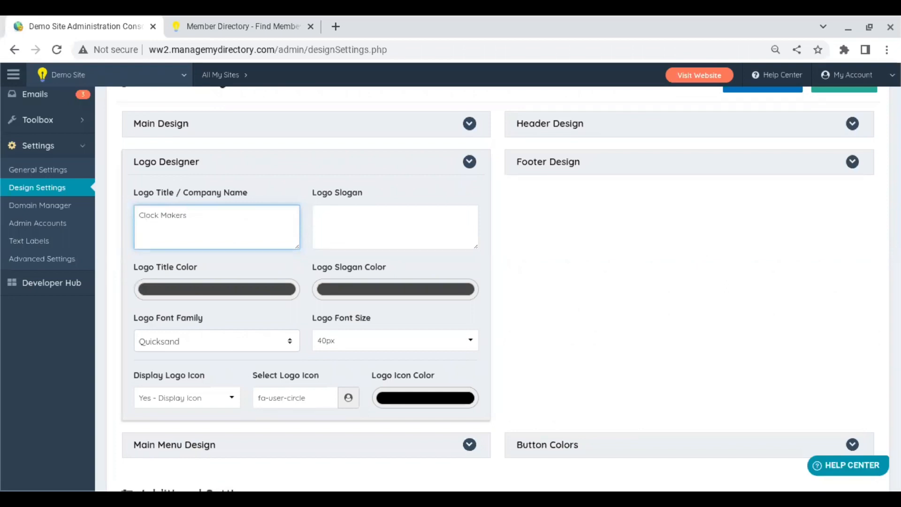
left_click(332, 220)
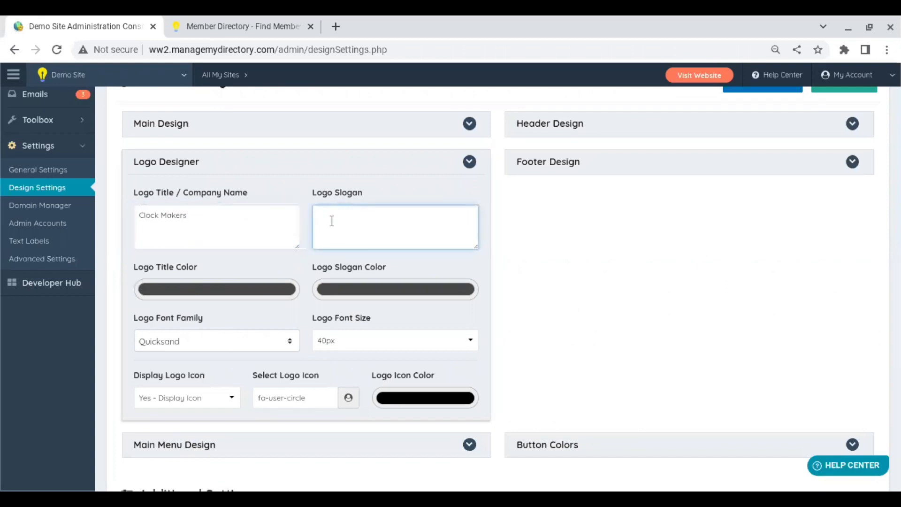
type("Find a Local Clock Maker!")
Step: Set the logo title color to dark red, rgb(197, 2, 2)
left_click(212, 291)
mouse_move(169, 371)
left_mouse_down()
mouse_move(246, 313)
mouse_move(247, 330)
left_mouse_up()
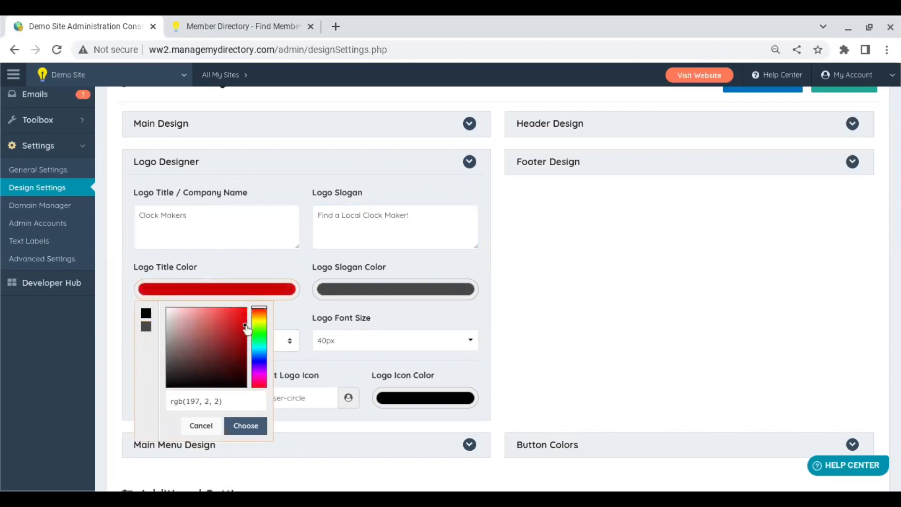
left_click(251, 425)
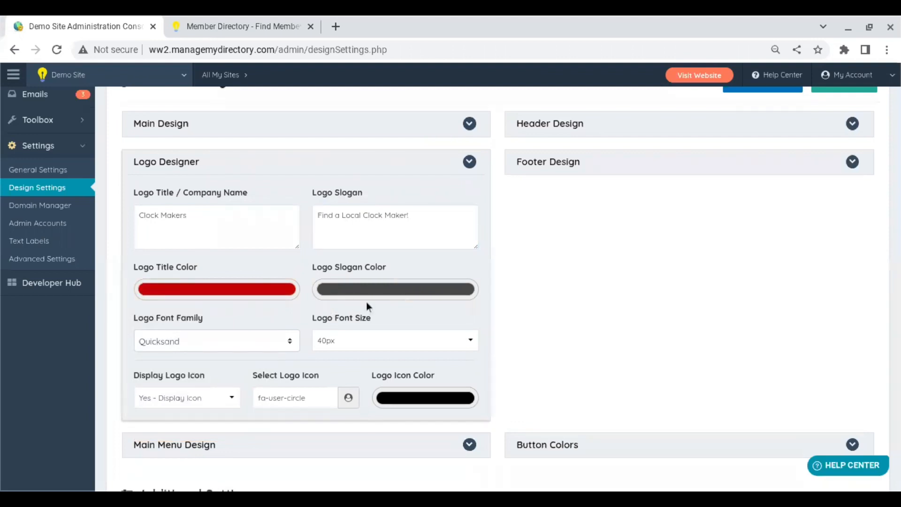
Step: Find the double-cog icon with the filter "cog" and choose fa-cogs as the logo icon
left_click(350, 341)
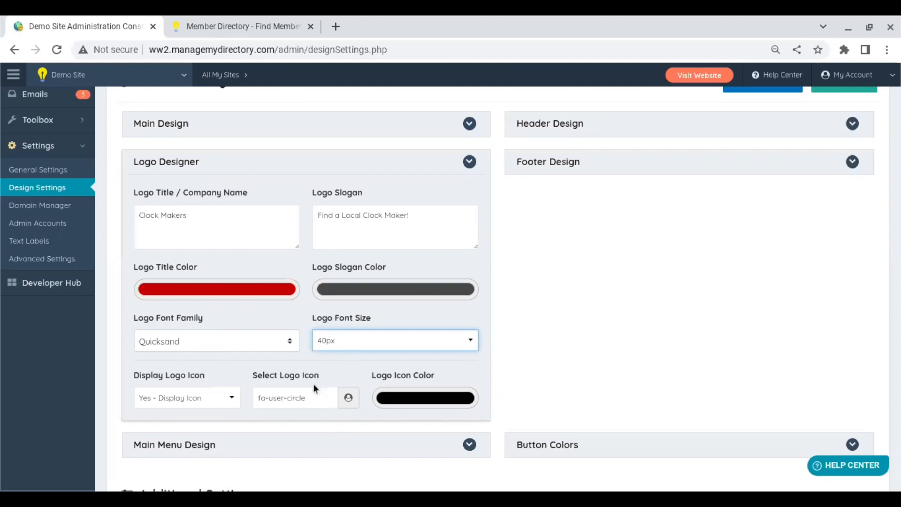
left_click(348, 399)
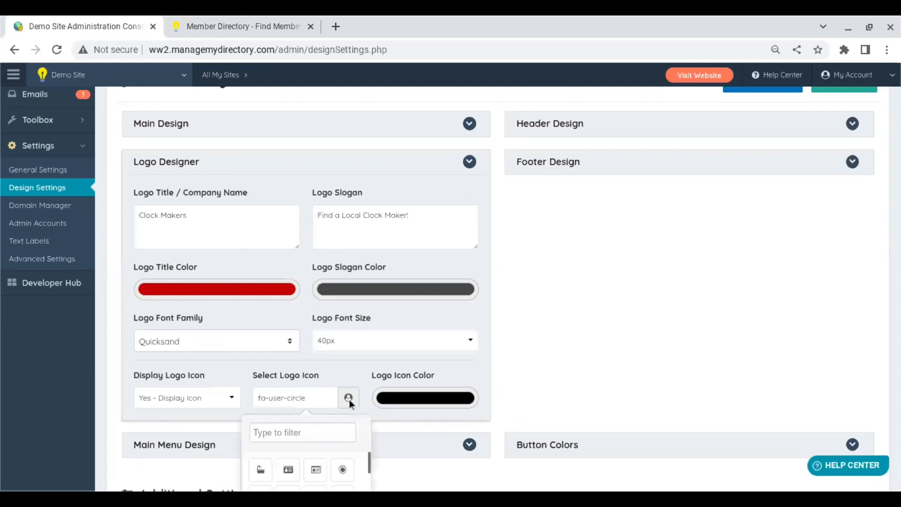
left_click(333, 431)
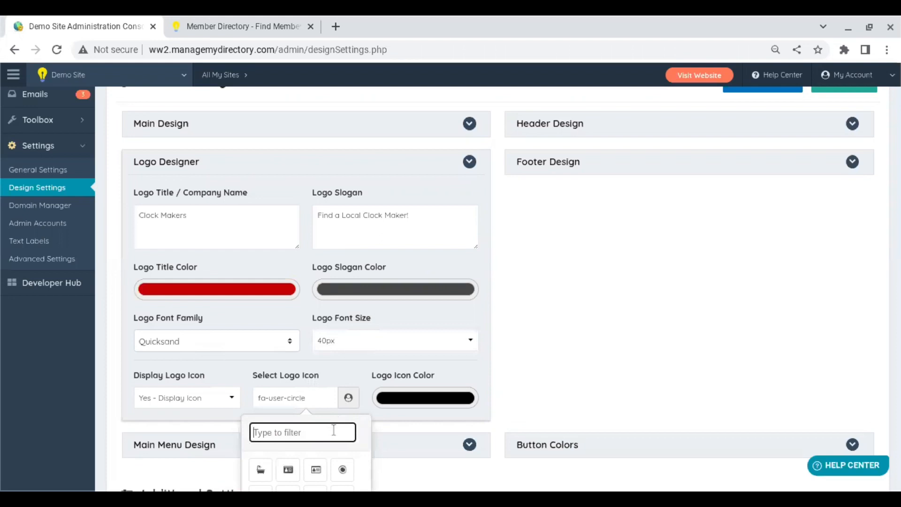
type("cog")
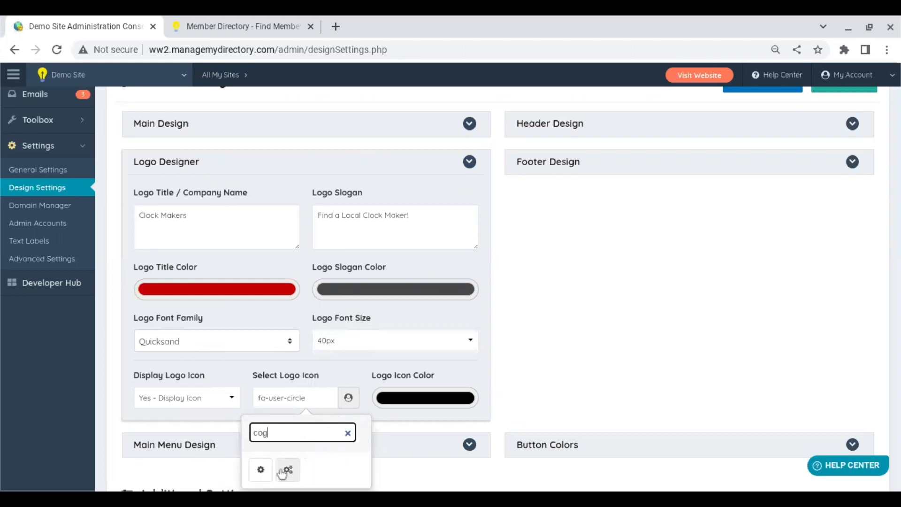
left_click(285, 471)
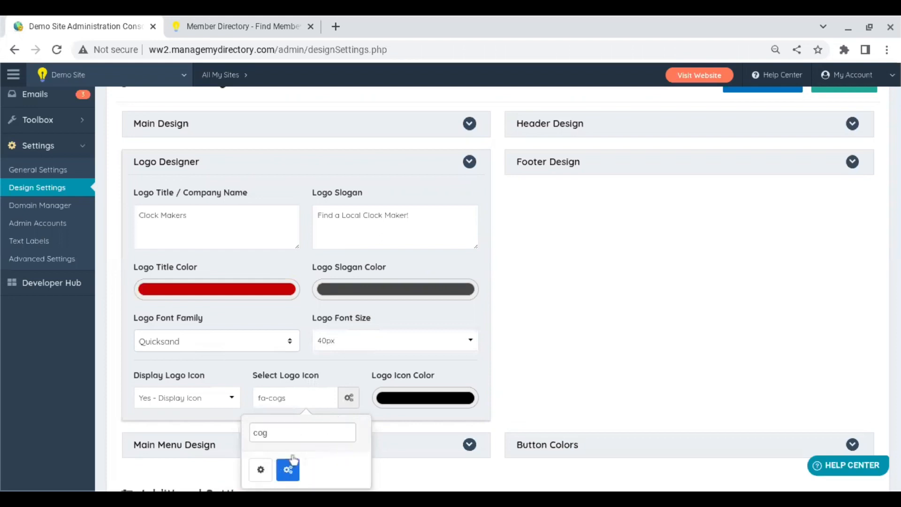
Step: Set the logo icon color to bright red, rgb(233, 15, 15)
left_click(397, 399)
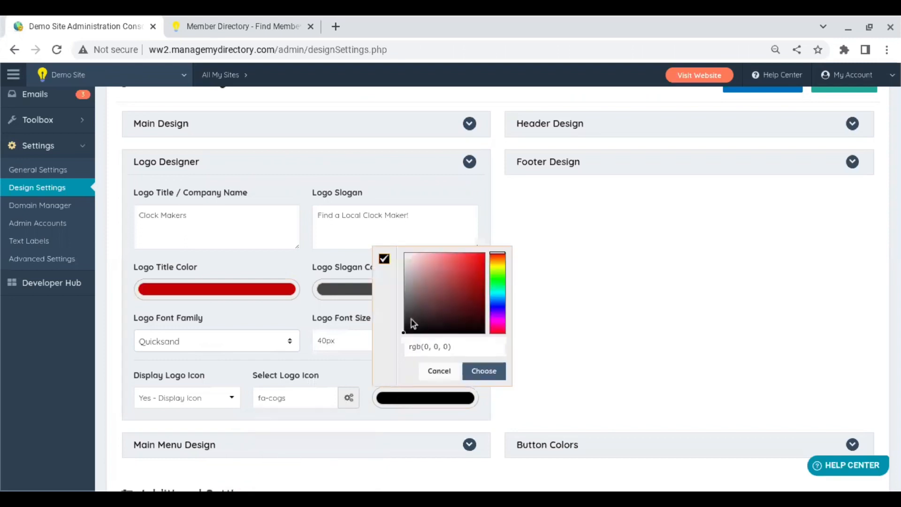
mouse_move(406, 334)
left_mouse_down()
mouse_move(410, 318)
mouse_move(481, 262)
left_mouse_up()
left_click(477, 371)
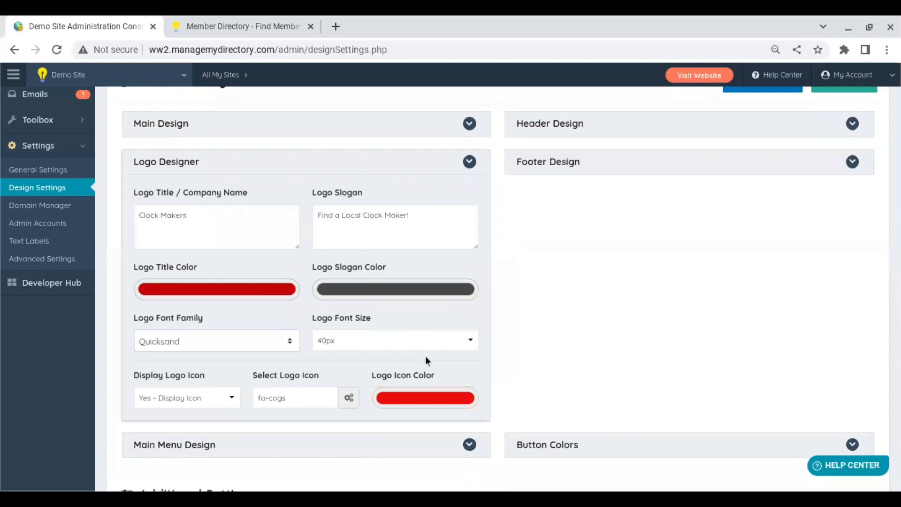
Step: Copy the logo title's color value, rgb(197, 2, 2), and apply it as the logo icon color
left_click(281, 291)
left_click(256, 426)
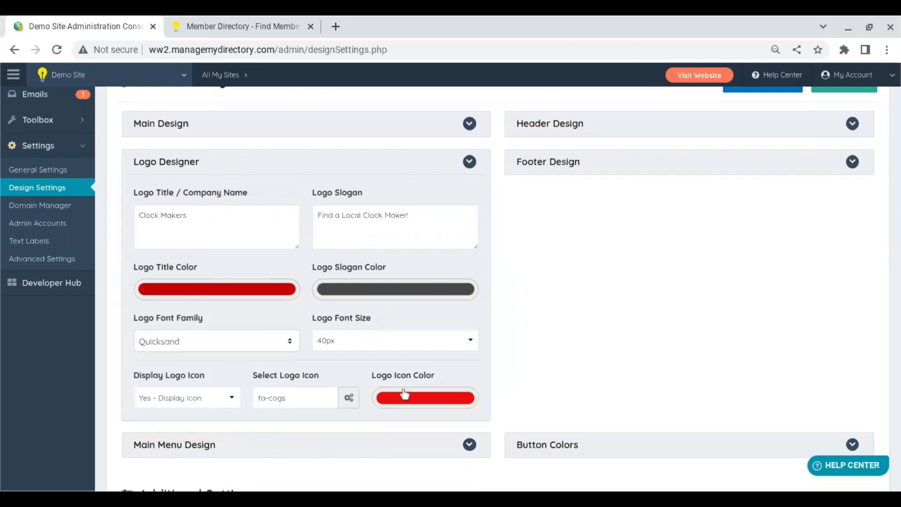
left_click(425, 394)
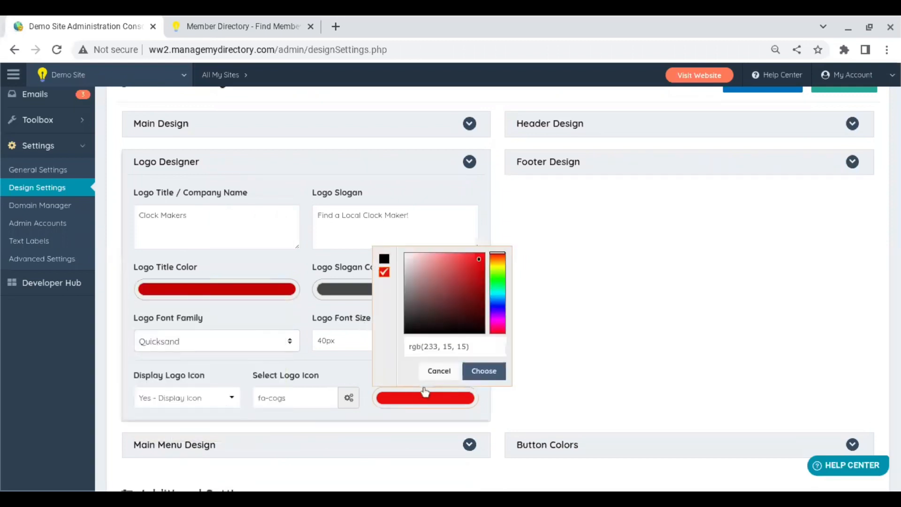
left_click(267, 295)
left_click_drag(236, 403, 183, 402)
key("ctrl+c")
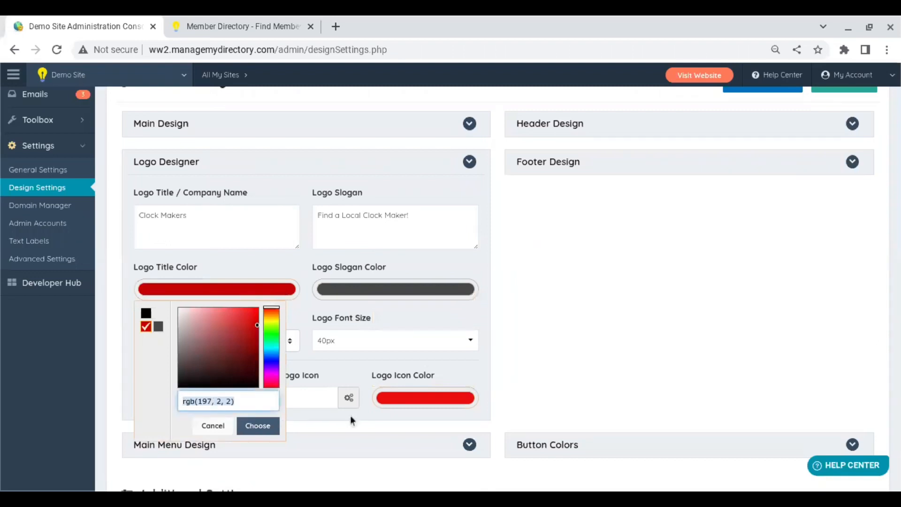
left_click(428, 398)
left_click_drag(483, 346, 408, 347)
key("BackSpace")
key("ctrl+v")
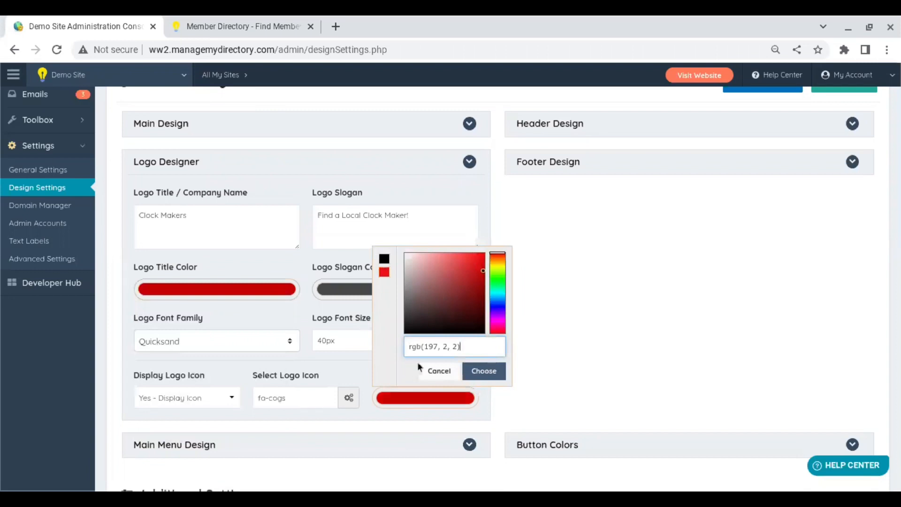
left_click(484, 371)
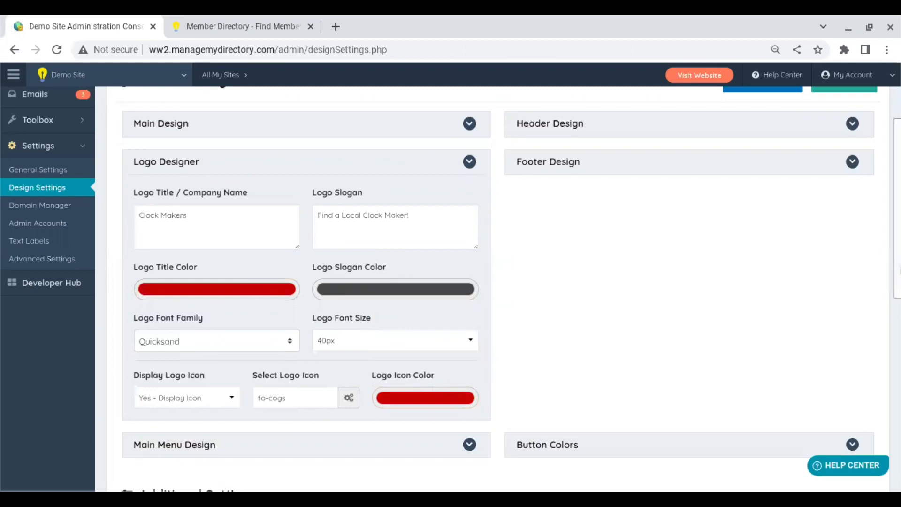
Step: Save the design changes and reload the live site's home page to check the new logo
scroll(896, 207, "up", 3)
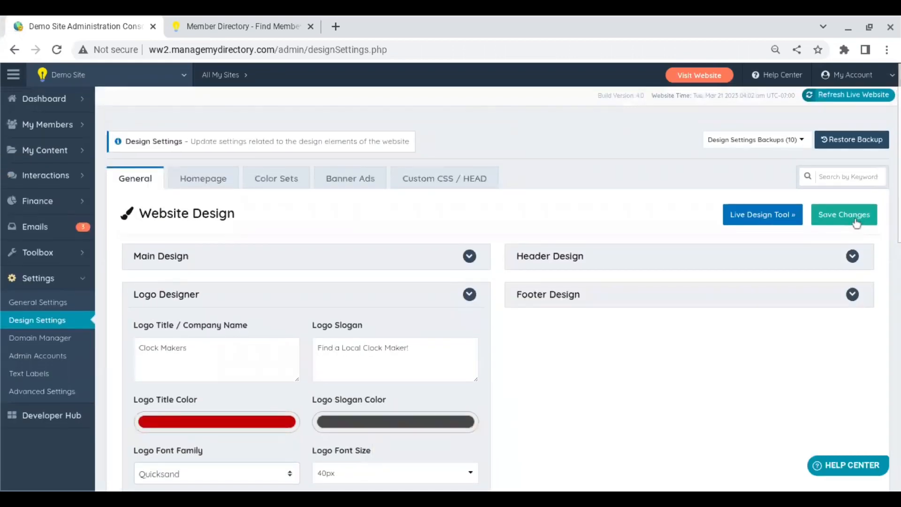
left_click(856, 221)
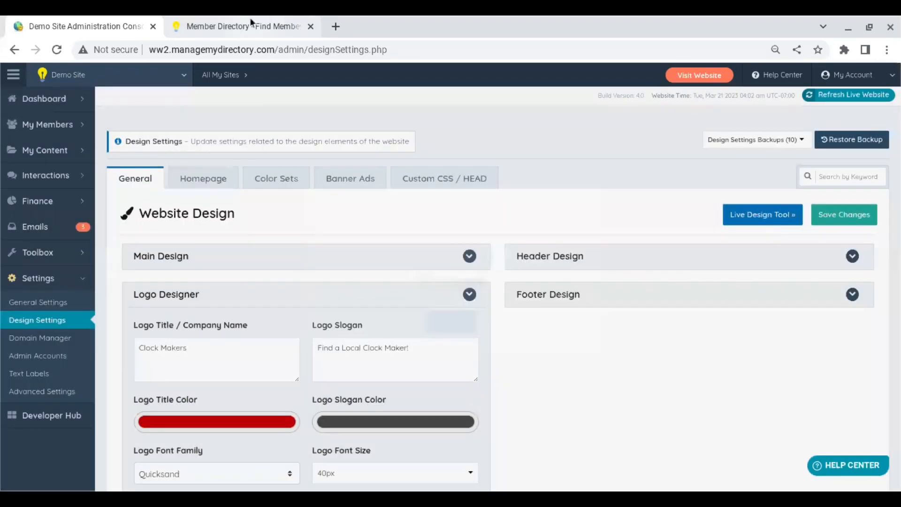
left_click(249, 18)
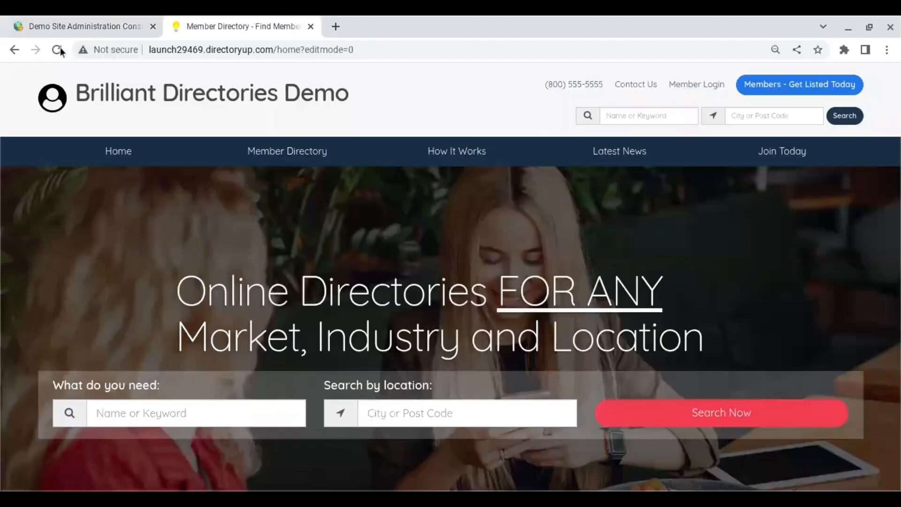
left_click(59, 48)
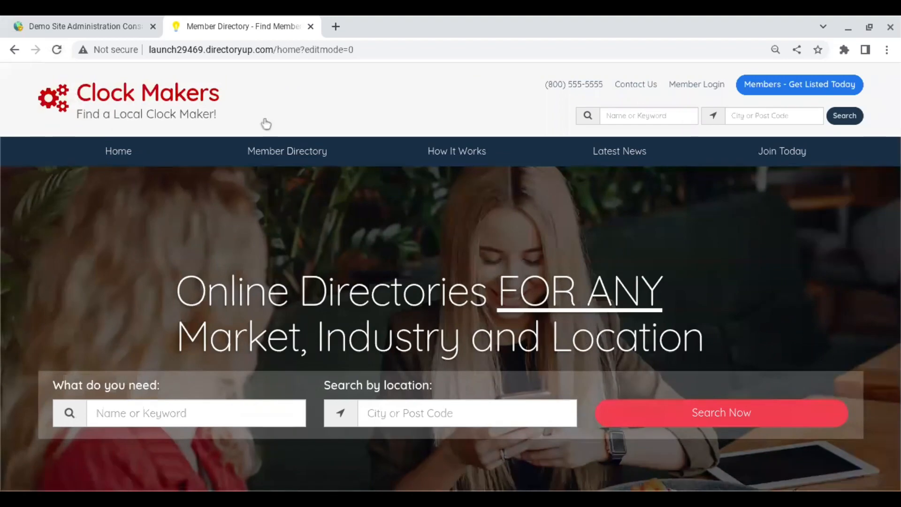
Step: In the admin console's brand image settings, set the website logo to the existing Logo-Clock-Makers image
left_click(95, 22)
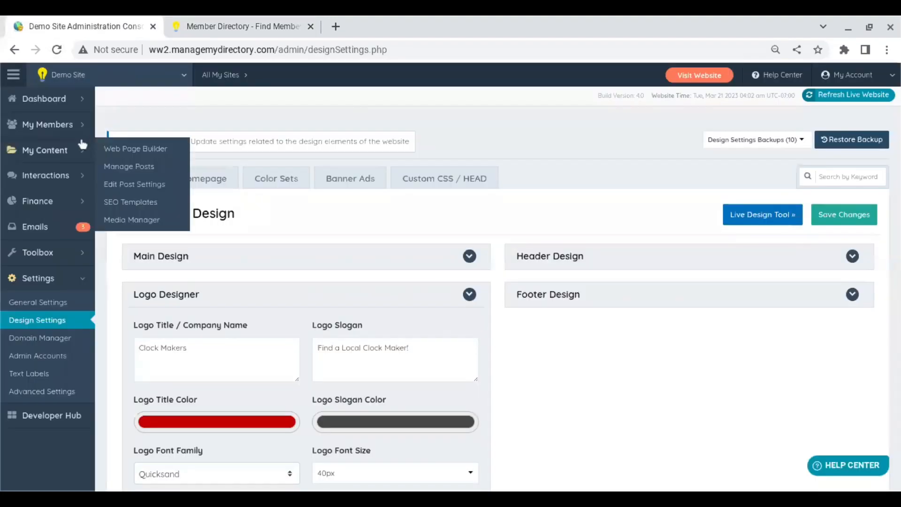
left_click(44, 304)
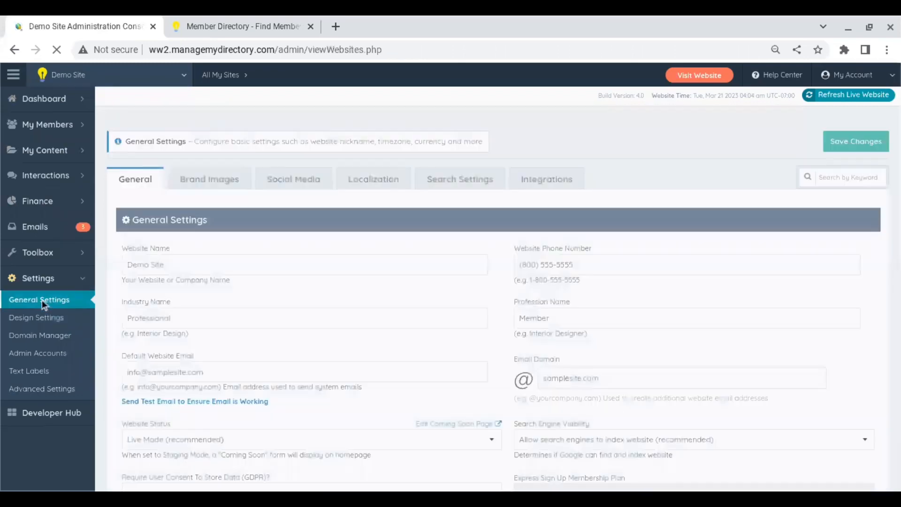
left_click(231, 177)
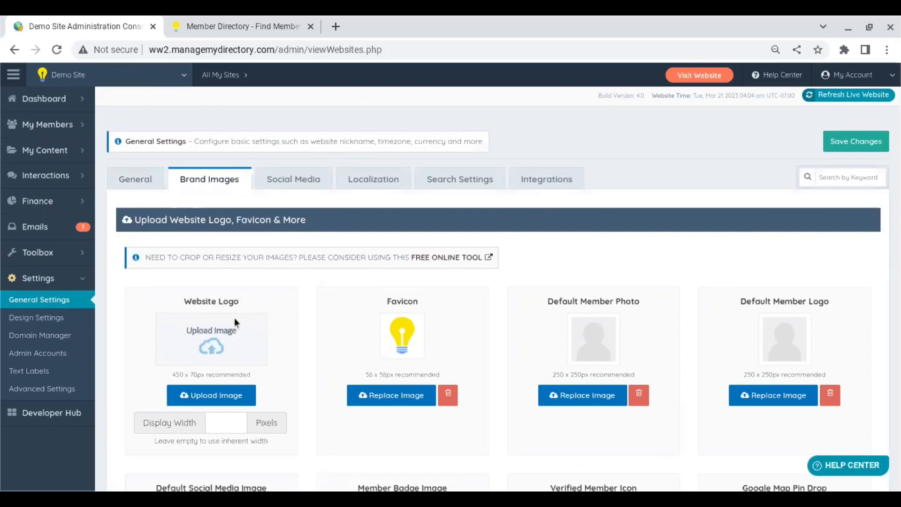
left_click(219, 403)
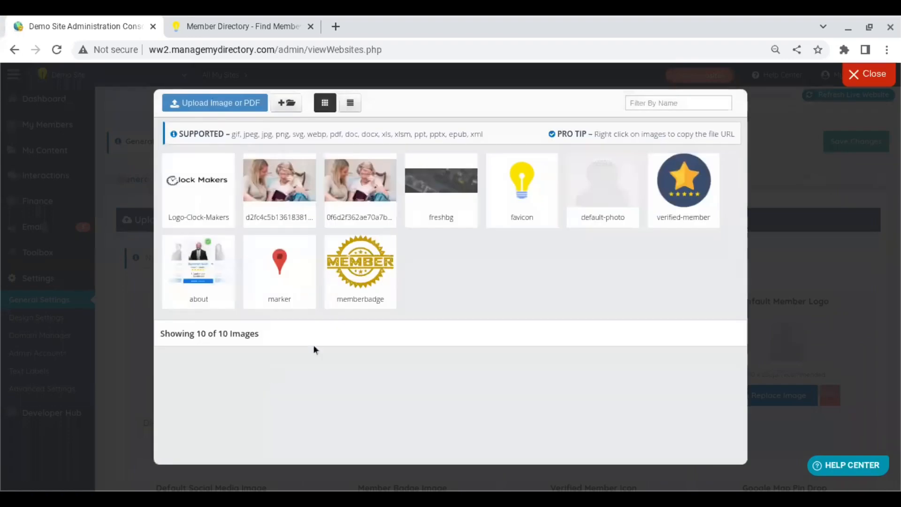
mouse_move(213, 221)
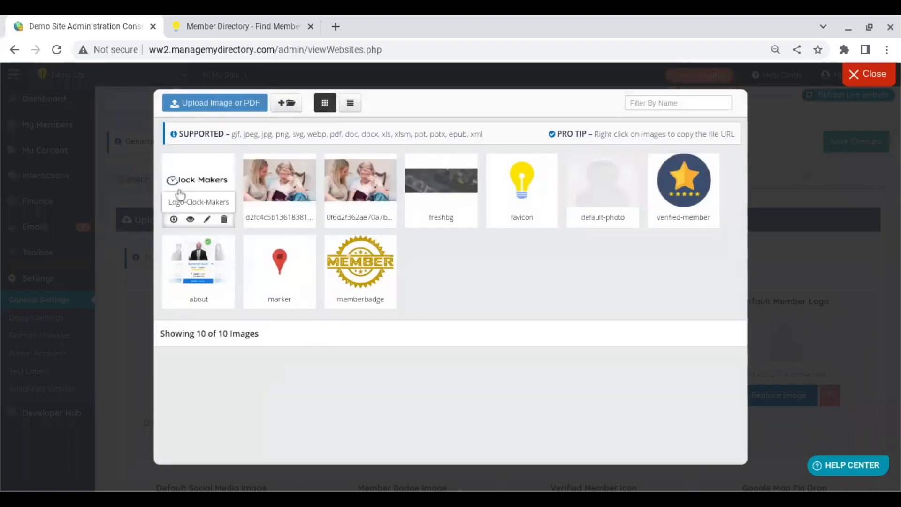
left_click(207, 187)
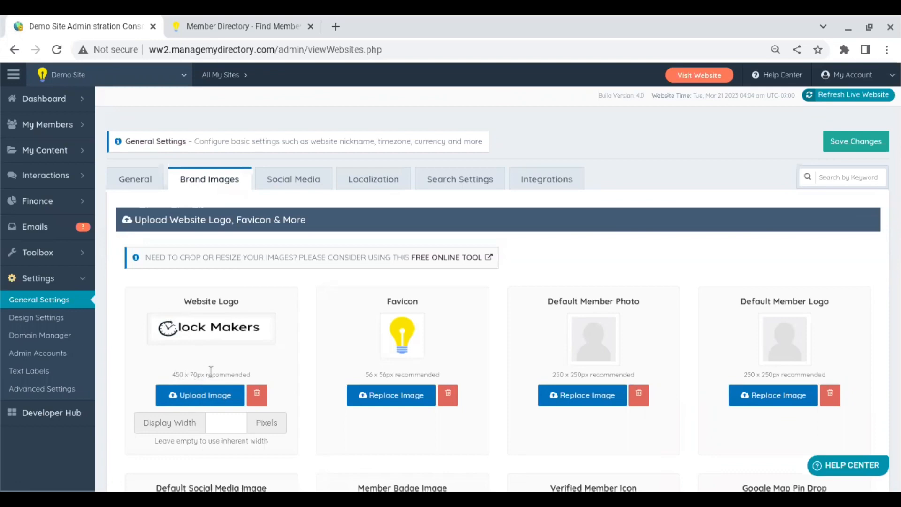
Step: Save the brand image changes and reload the live site's home page to check the uploaded logo
left_click(858, 145)
left_click(236, 17)
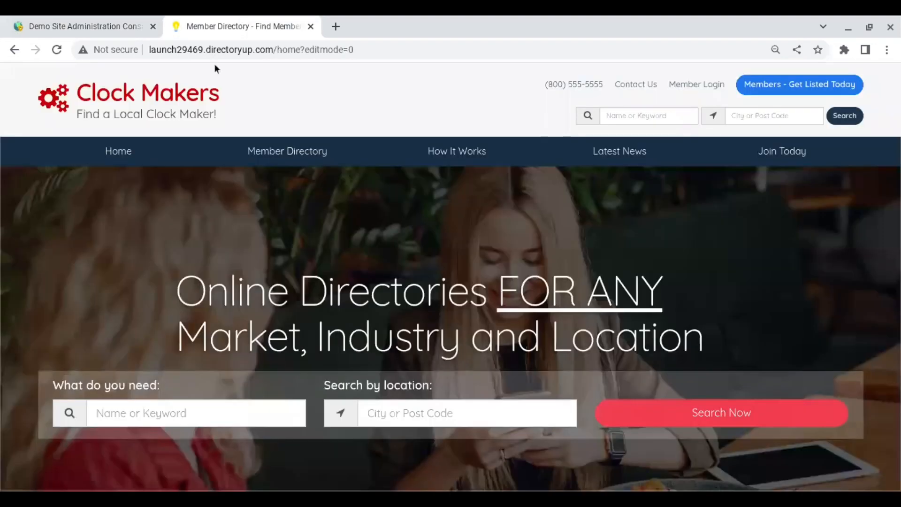
left_click(57, 50)
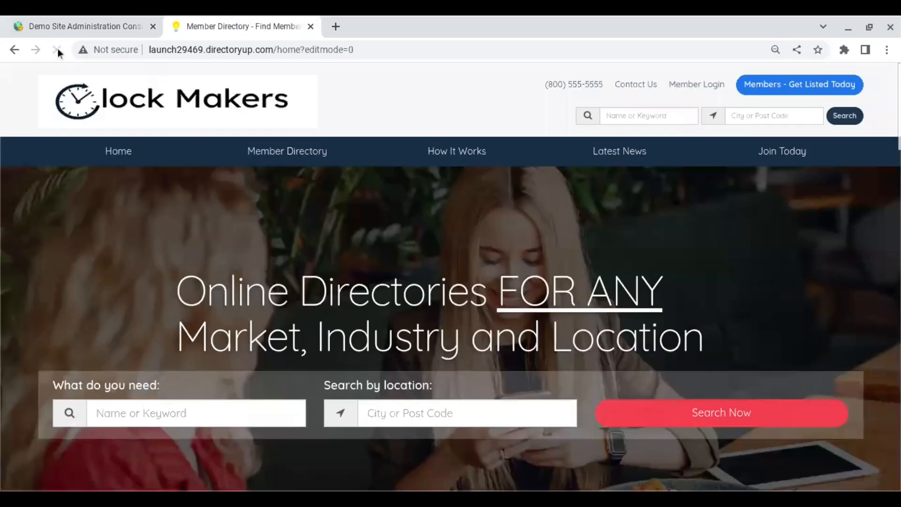
Step: Set the website logo's display width to 400 pixels in the admin console, save, and reload the live home page to check it
left_click(101, 20)
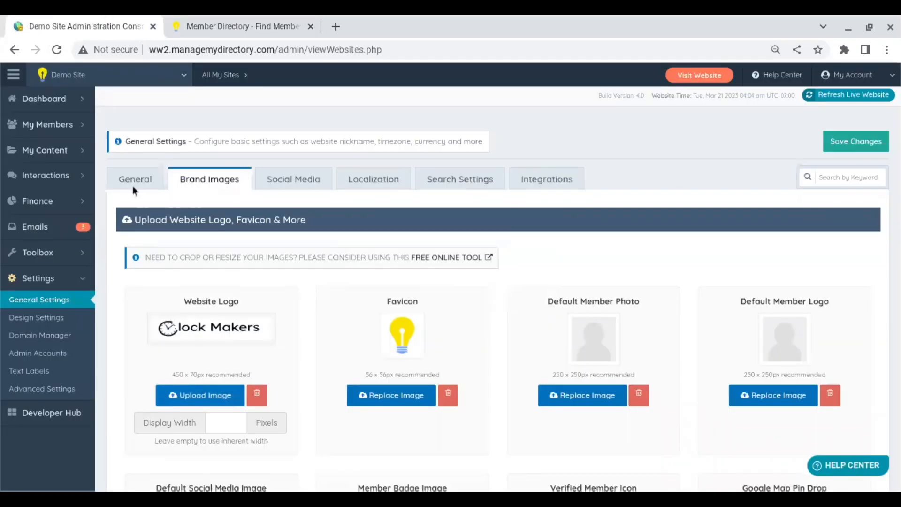
left_click(232, 425)
type("400")
left_click(864, 151)
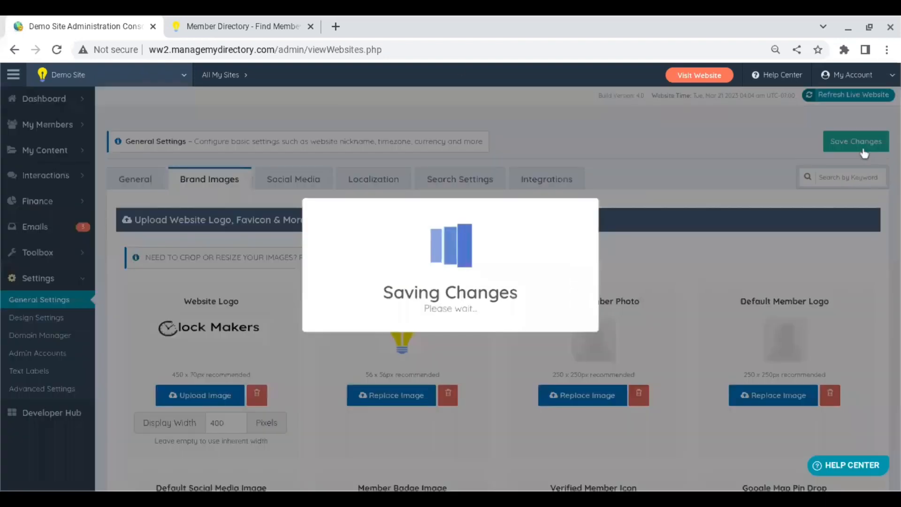
left_click(197, 19)
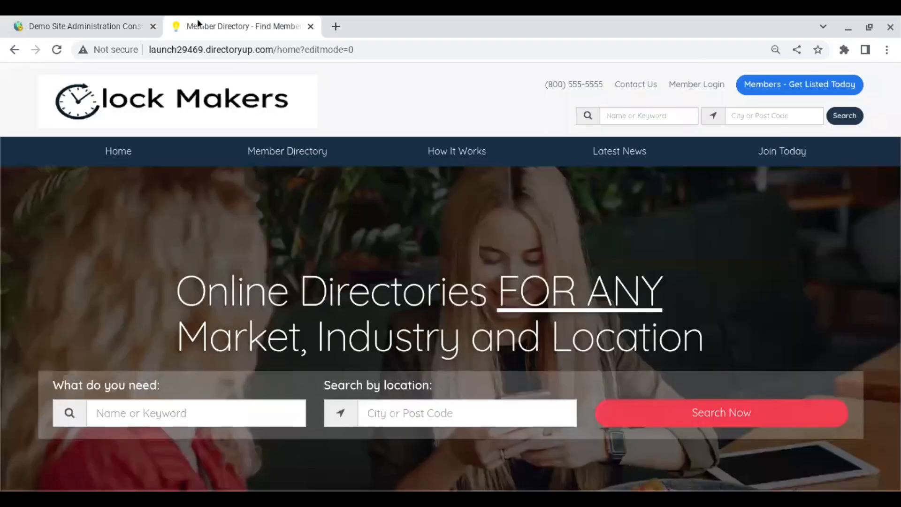
left_click(57, 50)
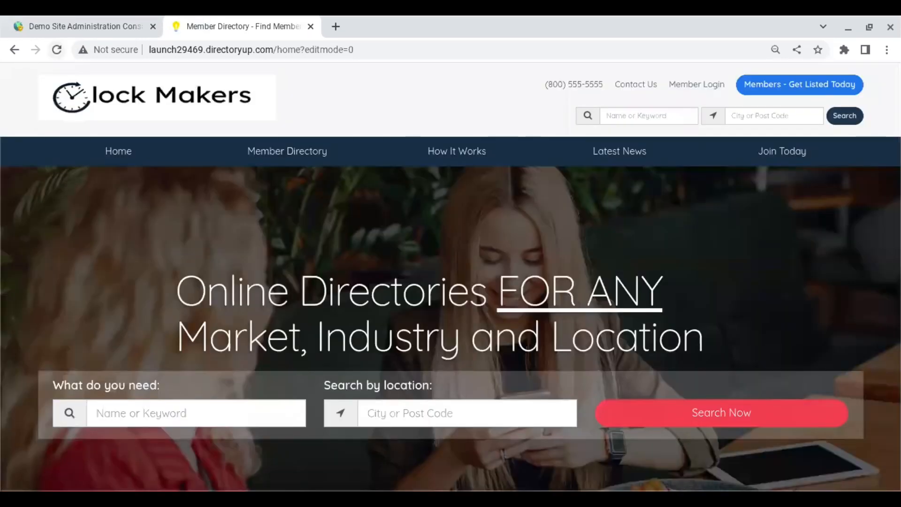
Step: Return to the admin console, set the website logo's display width to 700 pixels, and save the changes
left_click(88, 26)
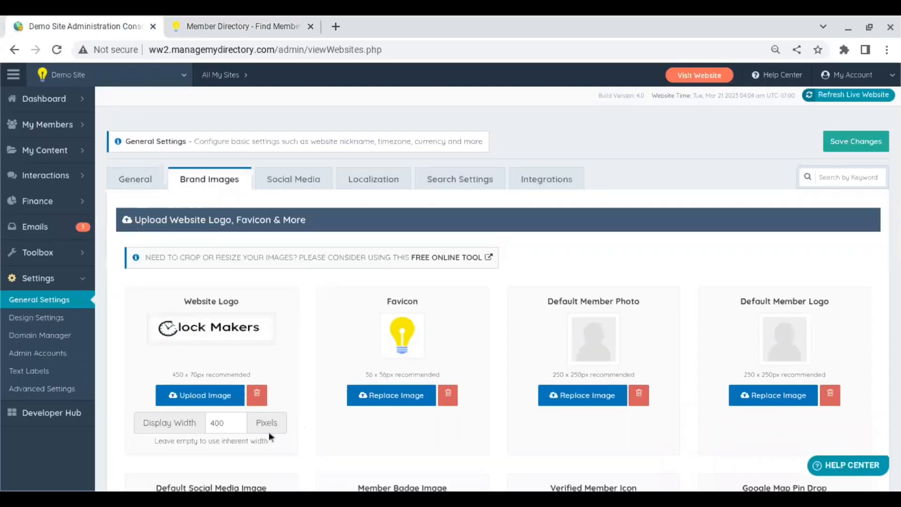
left_click(235, 421)
key("BackSpace")
key("BackSpace")
key("BackSpace")
type("700")
left_click(856, 141)
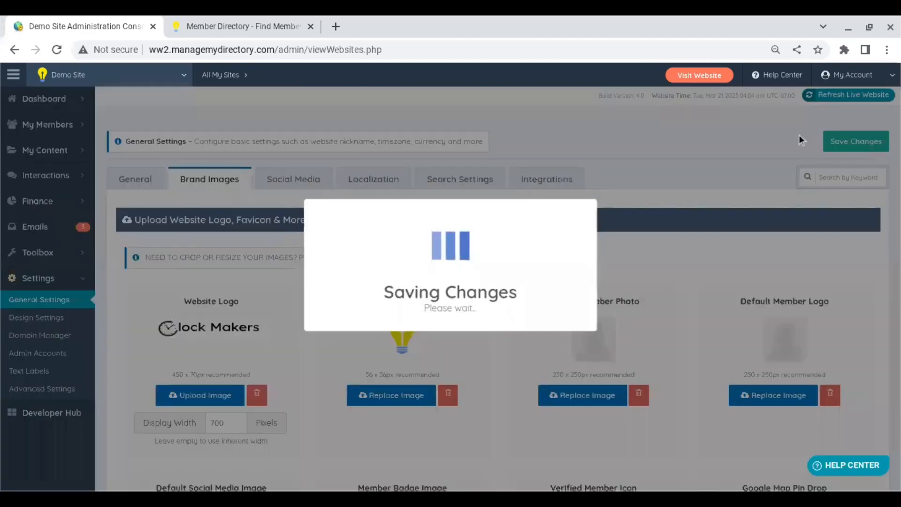
Step: Reload the live site's home page and compare the logo's size with its display width setting in the admin console
left_click(249, 27)
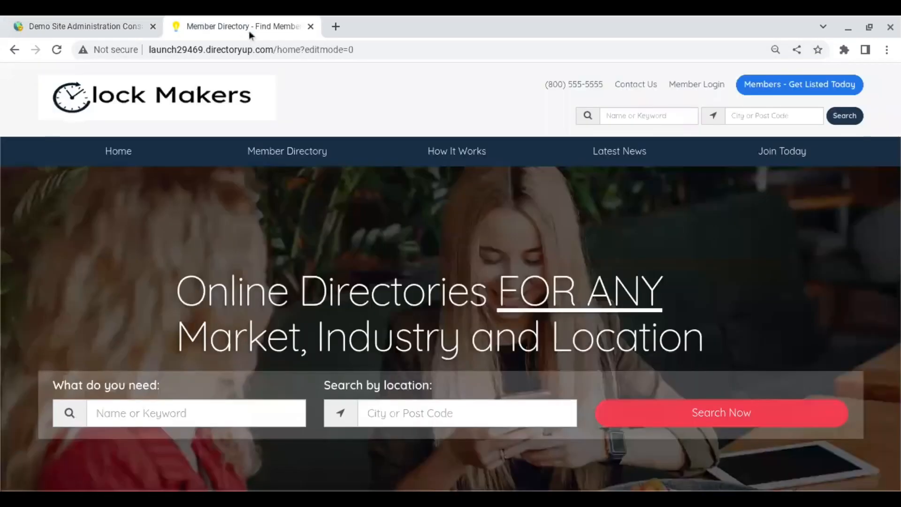
left_click(56, 49)
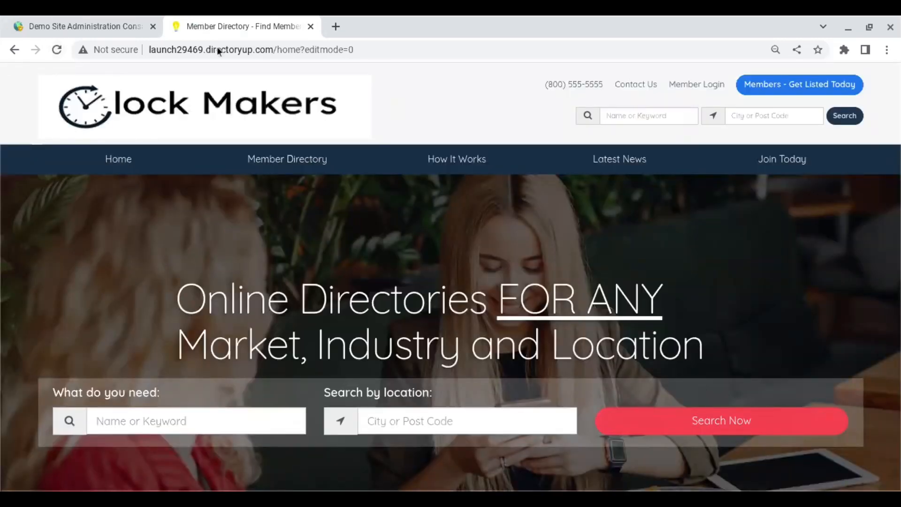
left_click(108, 21)
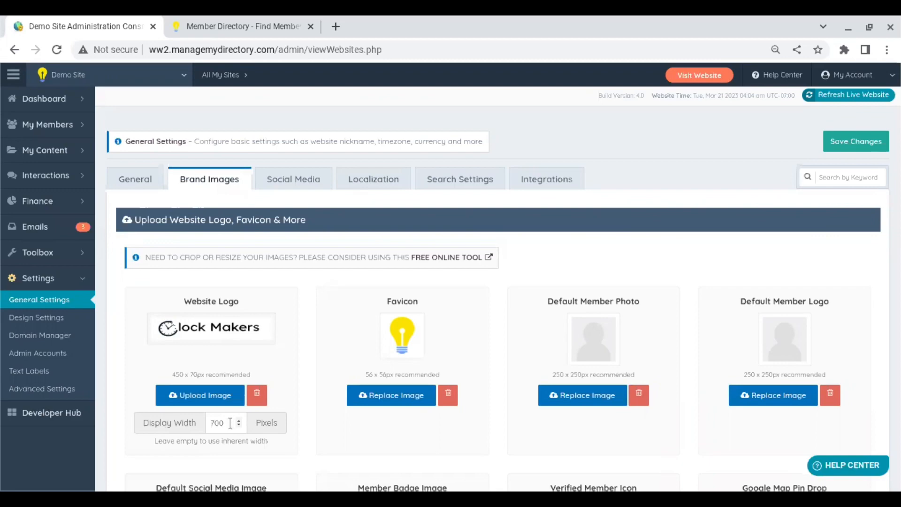
left_click(258, 20)
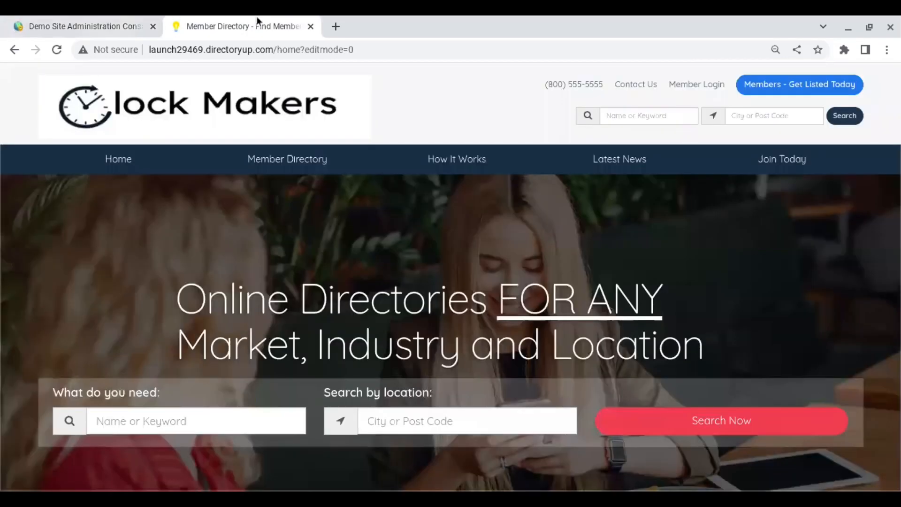